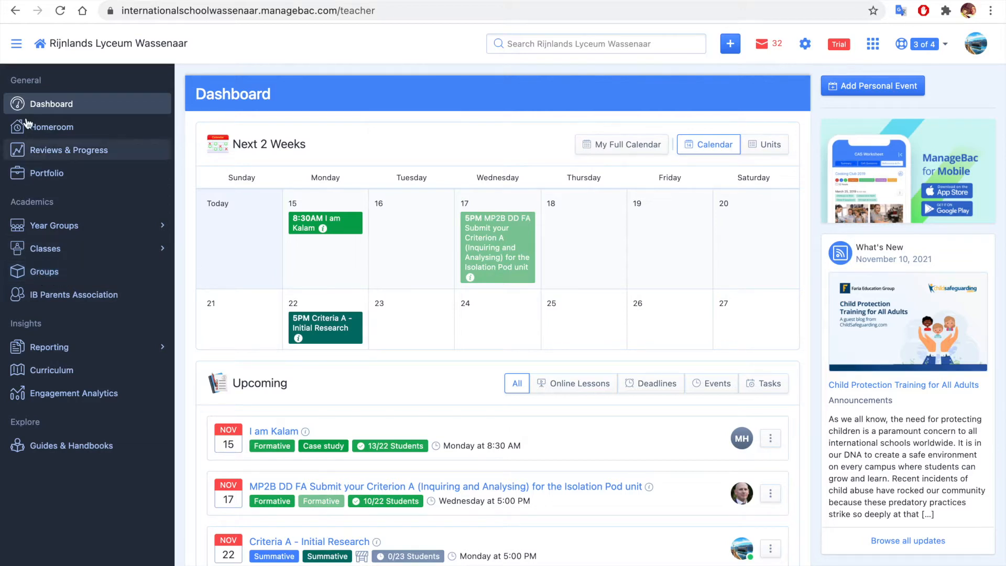
Open the form for adding a new group from the school's Groups page
left_click(18, 44)
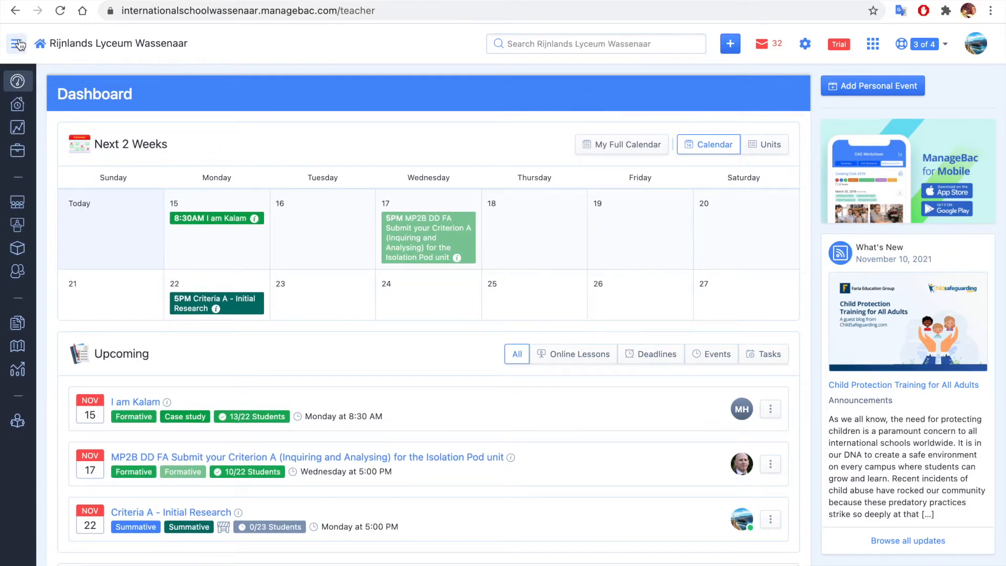
left_click(19, 44)
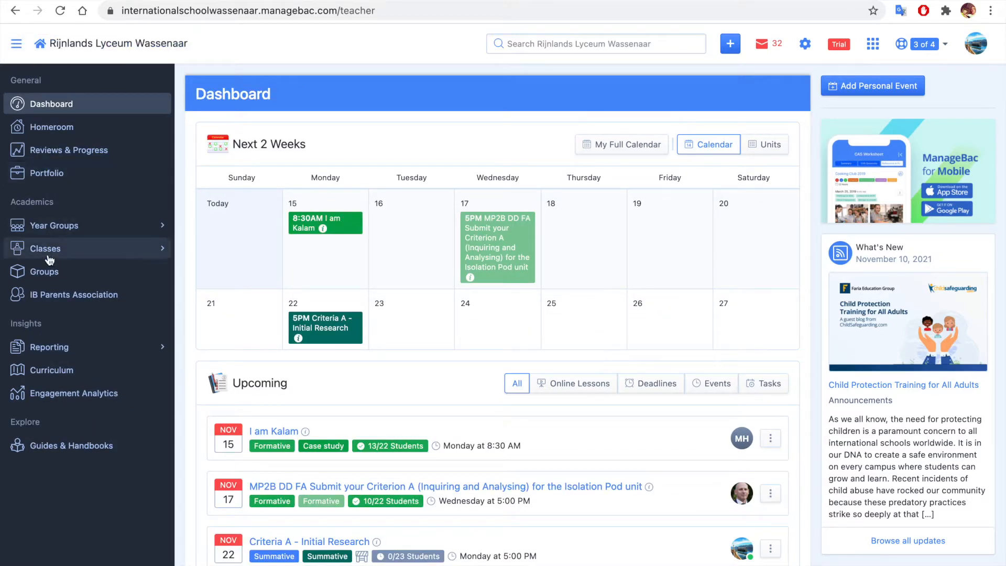
left_click(50, 277)
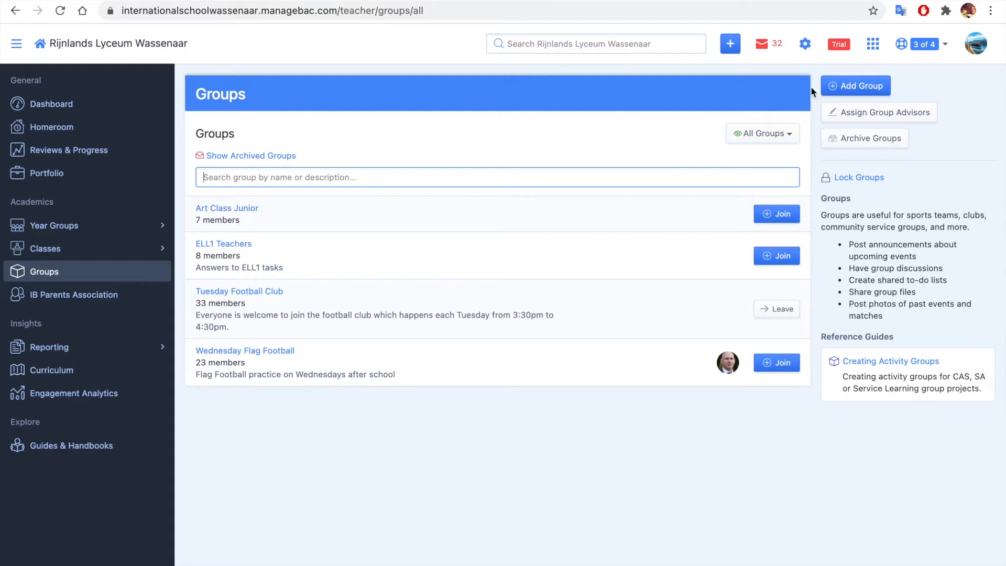
left_click(882, 89)
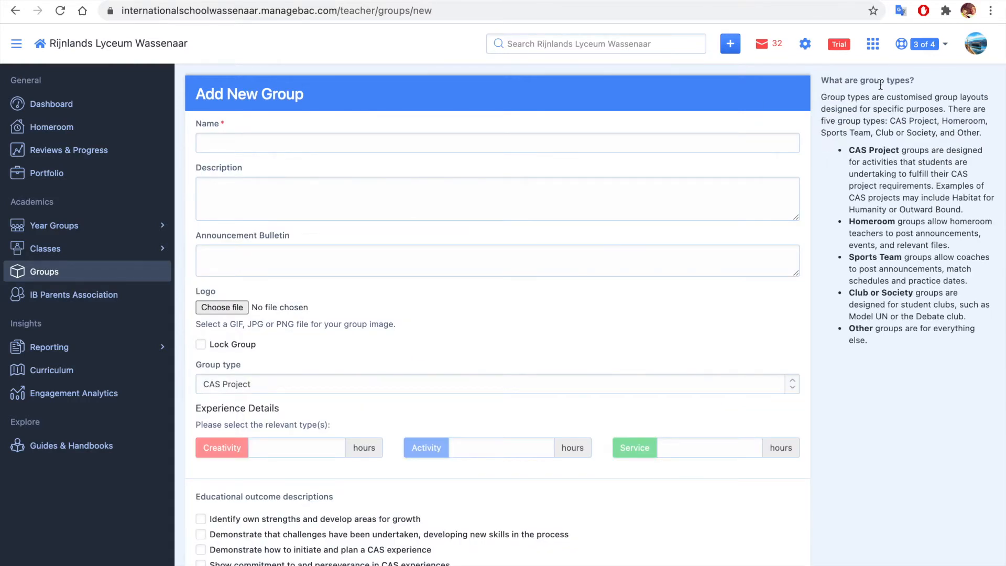
Name the group "Spanish Club" and add a description welcoming fluent speakers and beginners to meetings each Tuesday between 3:30 and 4:30pm
left_click(679, 139)
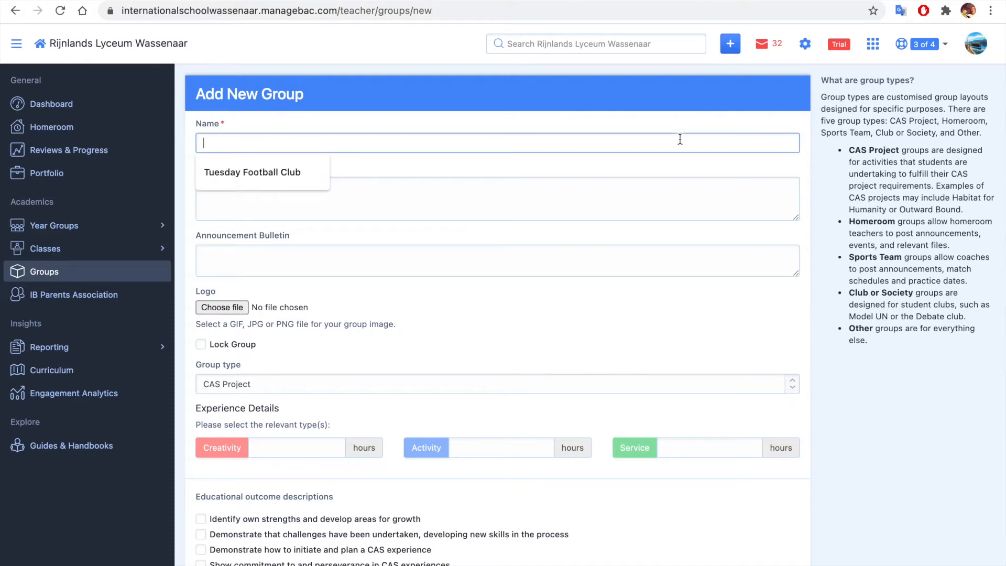
type("Spanish Club")
key("Tab")
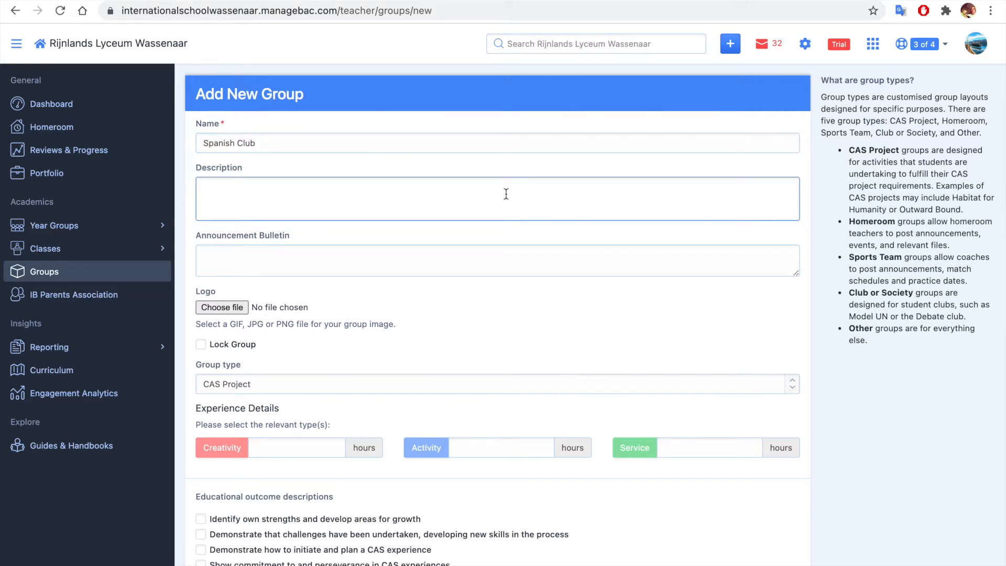
type("Whether you are fluent in Spanish or just a beginner you are welcome to join this group. We will meet each Tuesday between 3:30 and 4:30pm. We will post messages and calendar updates on this group.")
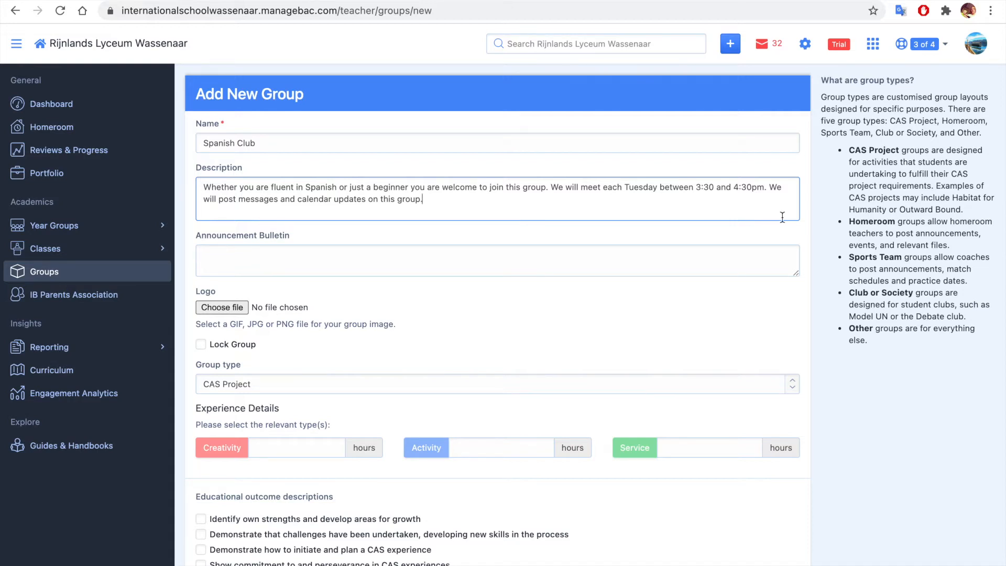
Set the group type to Club or Society and create the group
scroll(782, 217, "down", 3)
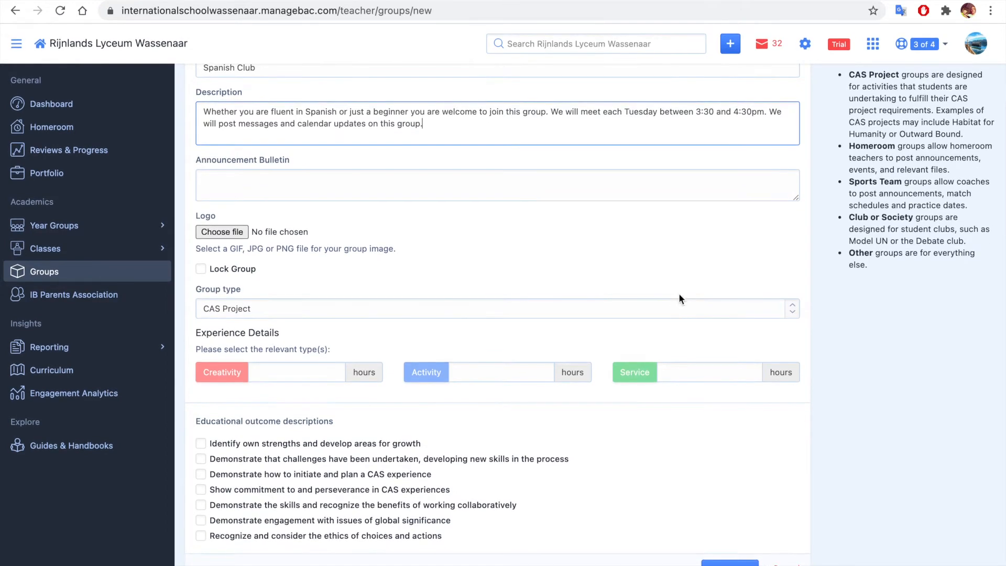
left_click(704, 316)
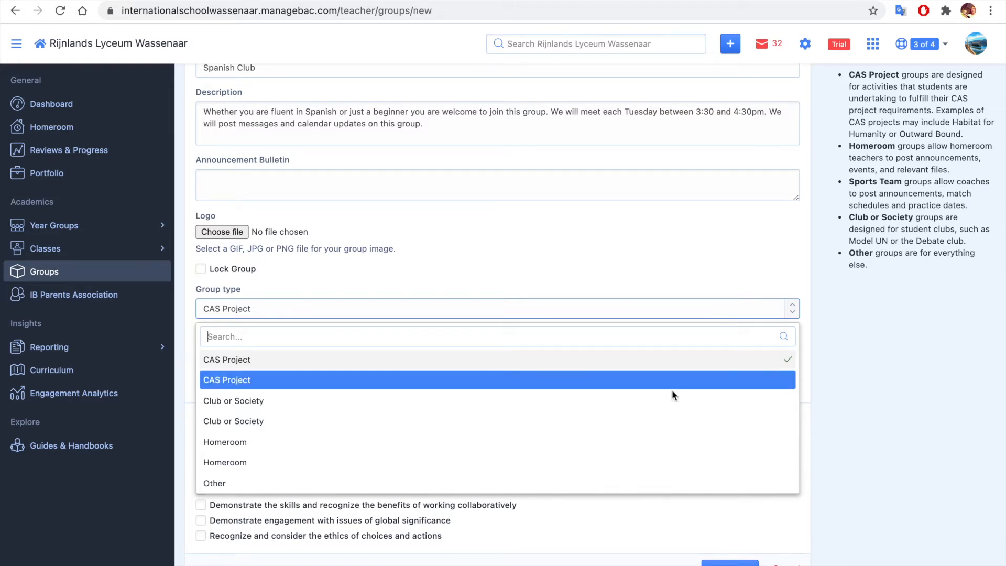
scroll(672, 392, "down", 3)
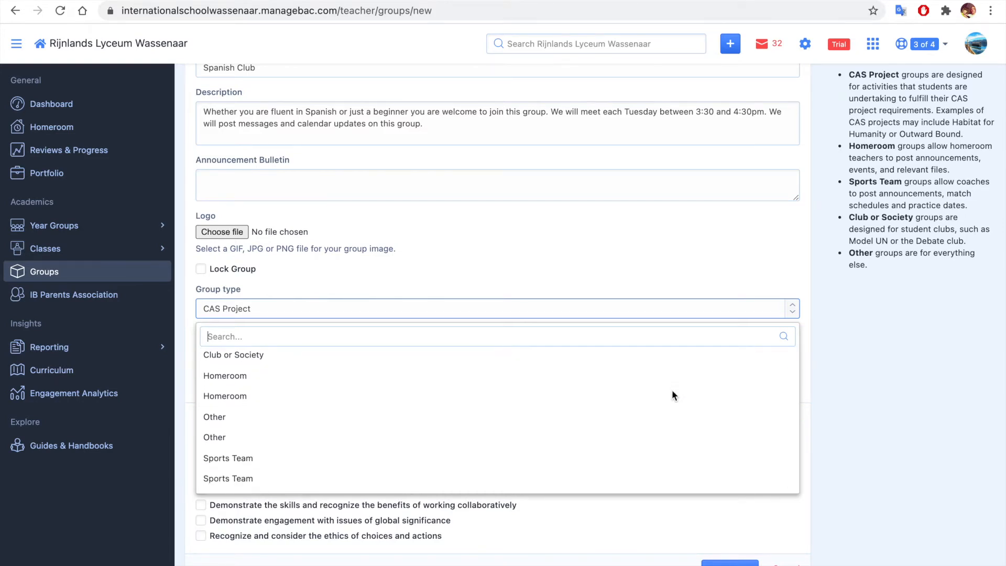
scroll(673, 396, "up", 1)
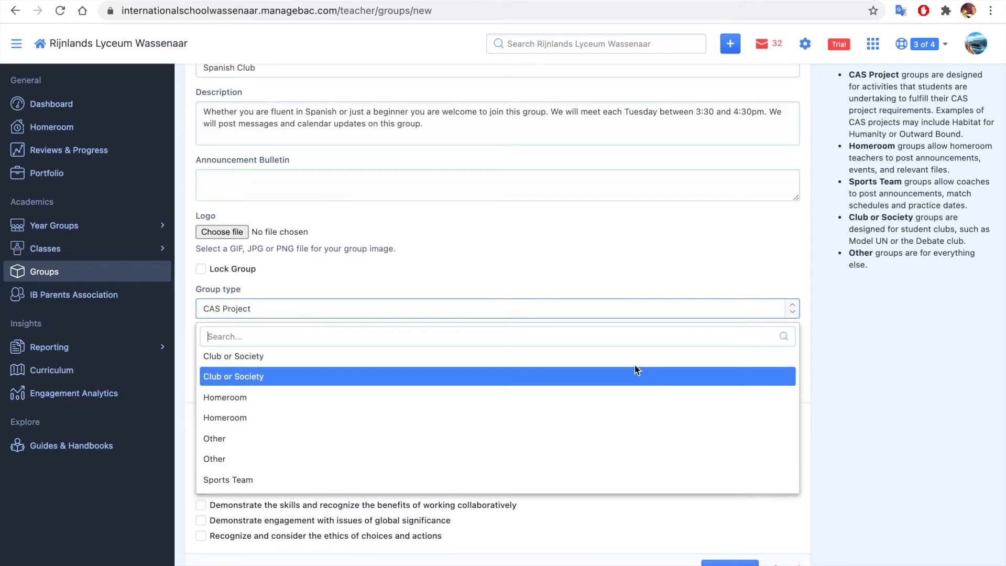
scroll(632, 400, "down", 1)
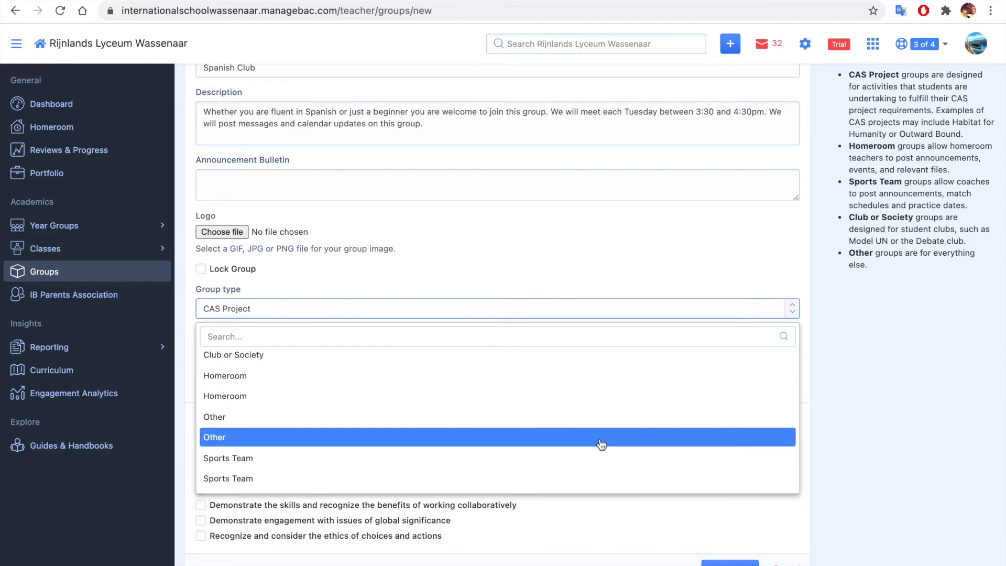
left_click(624, 357)
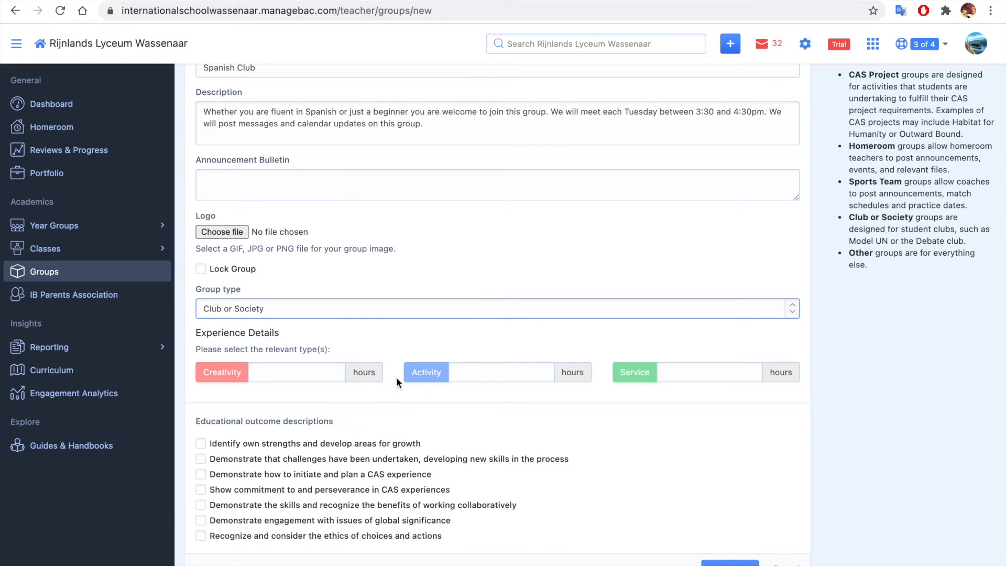
scroll(733, 415, "up", 1)
scroll(734, 414, "down", 1)
left_click(730, 563)
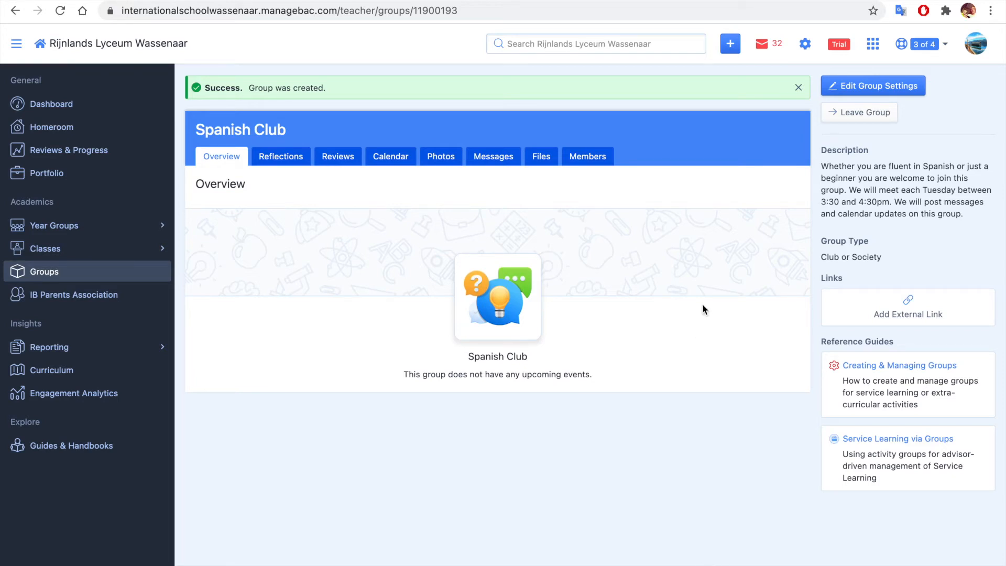
Add the MYP4 (Year 10) test student to the Spanish Club's members and remove the student from the group again
left_click(591, 163)
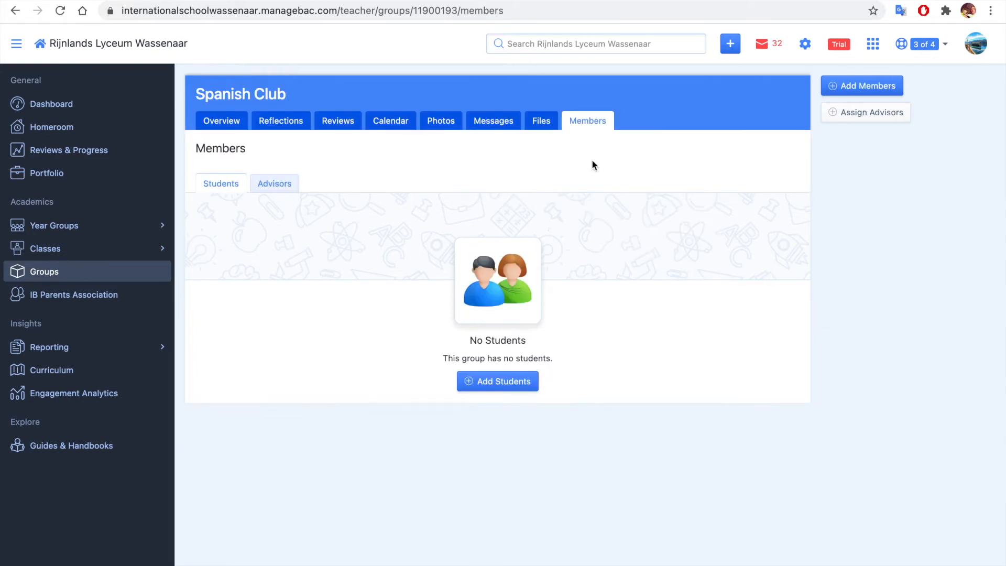
left_click(506, 387)
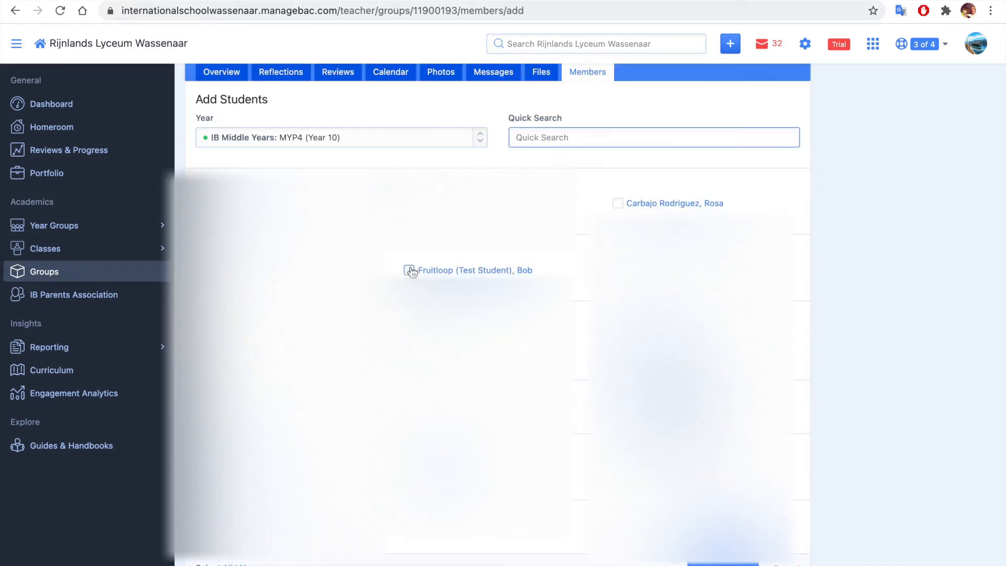
left_click(410, 270)
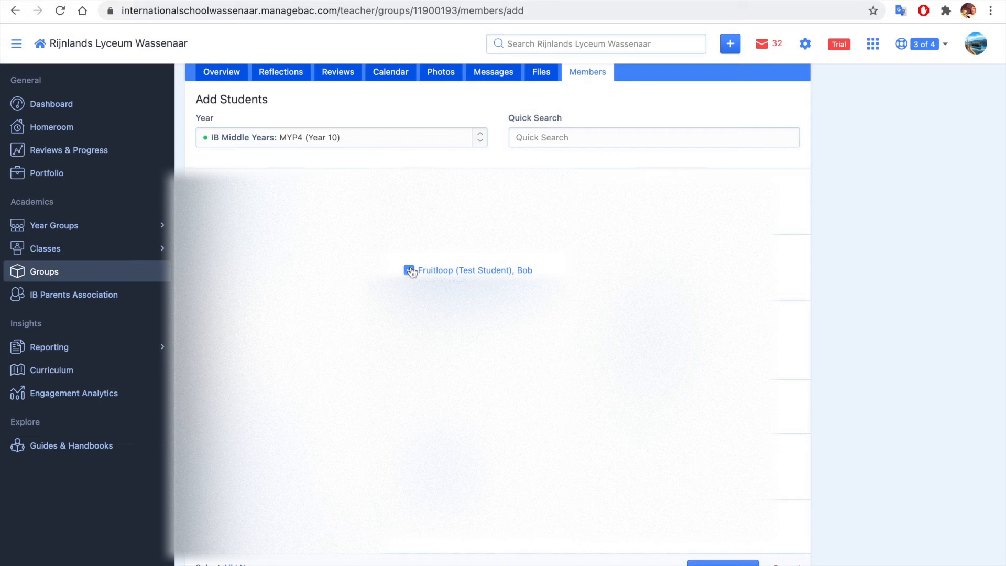
left_click(723, 562)
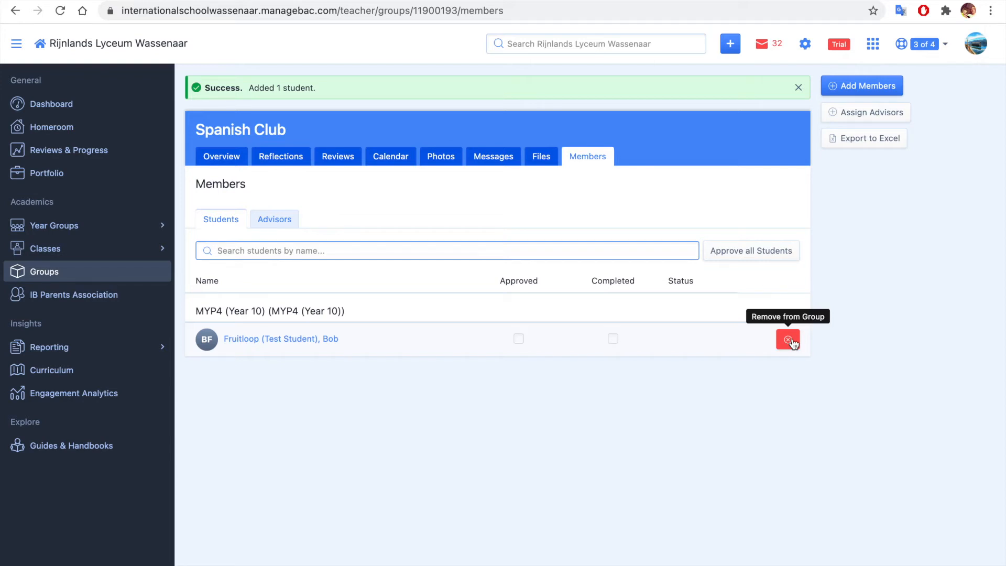
left_click(792, 341)
left_click(629, 88)
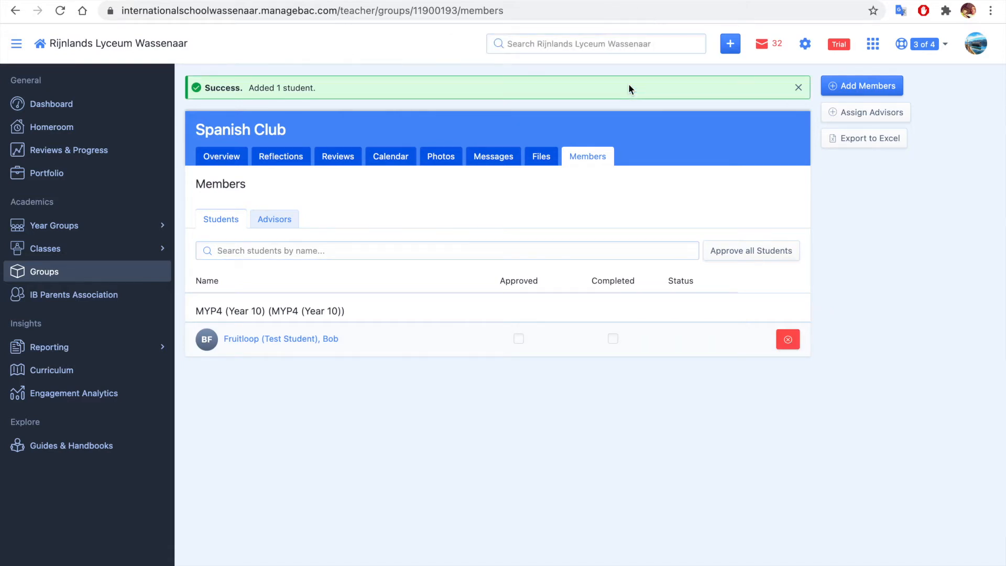
Switch to the student account's browser window, refresh its Groups page and join the Spanish Club
key("ctrl+Right")
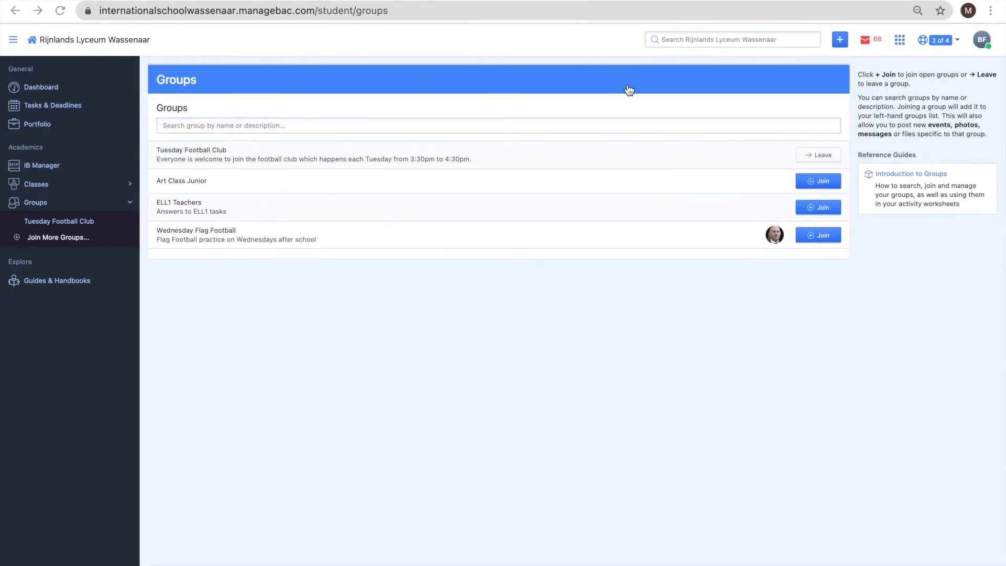
left_click(61, 10)
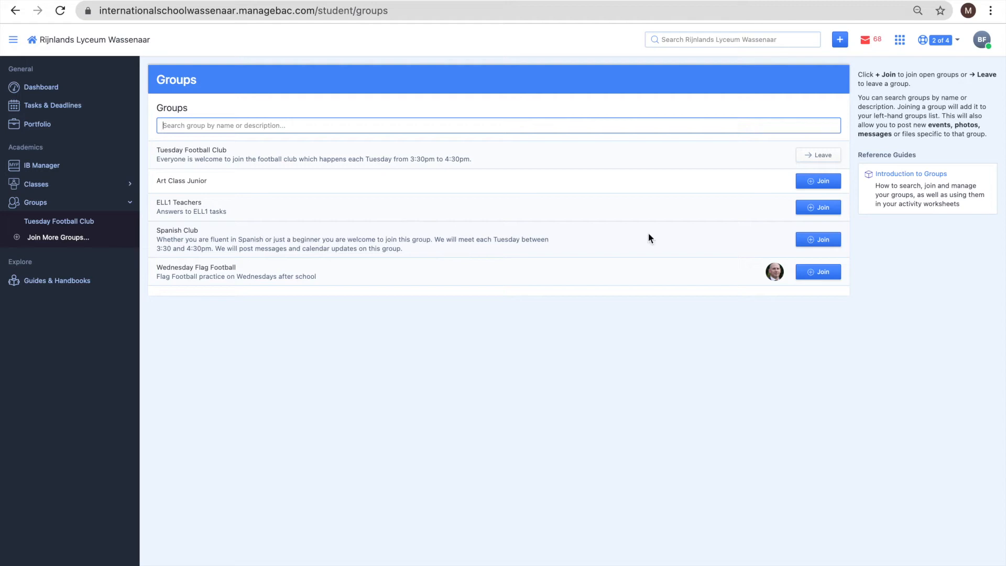
left_click(825, 241)
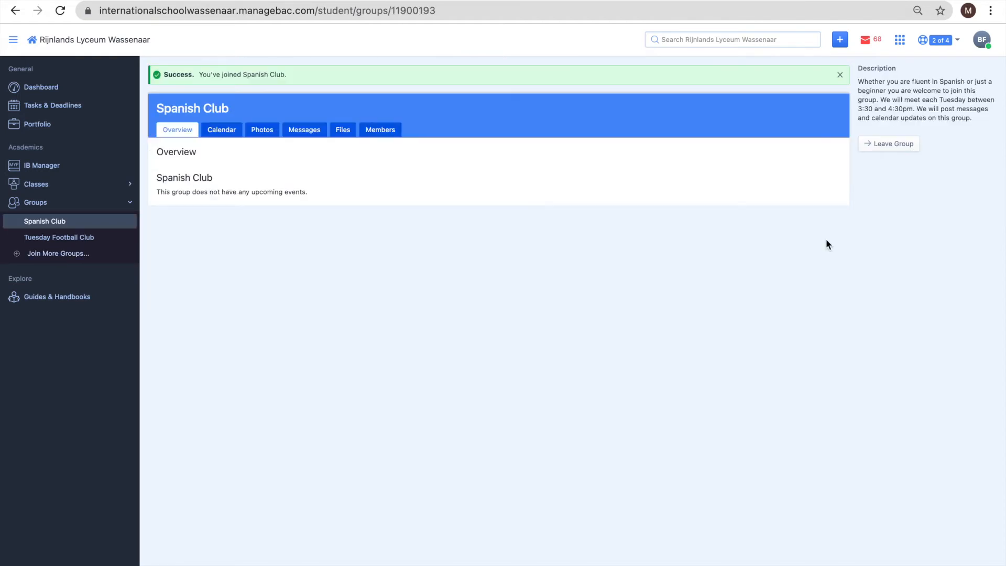
mouse_move(146, 2)
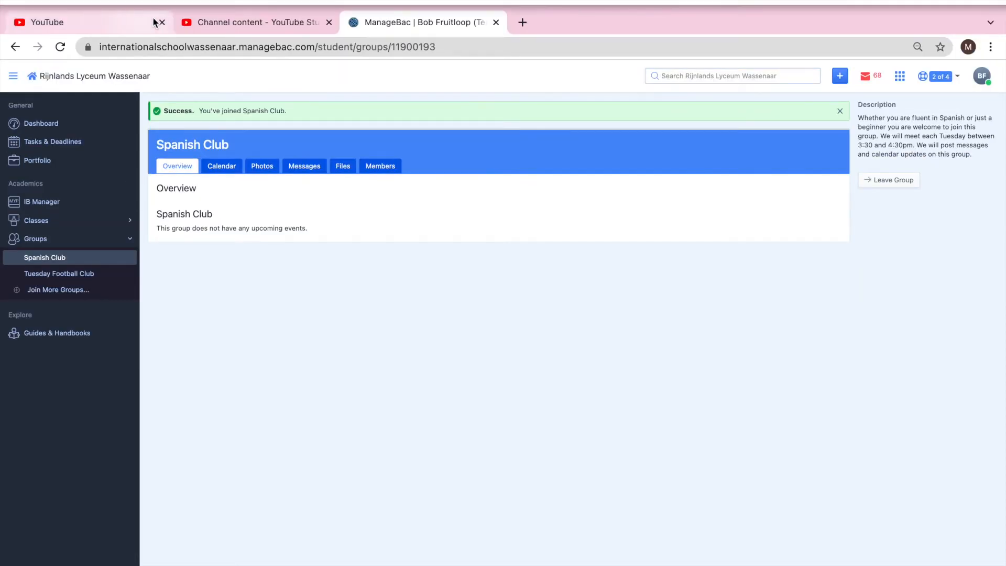
key("ctrl+Left")
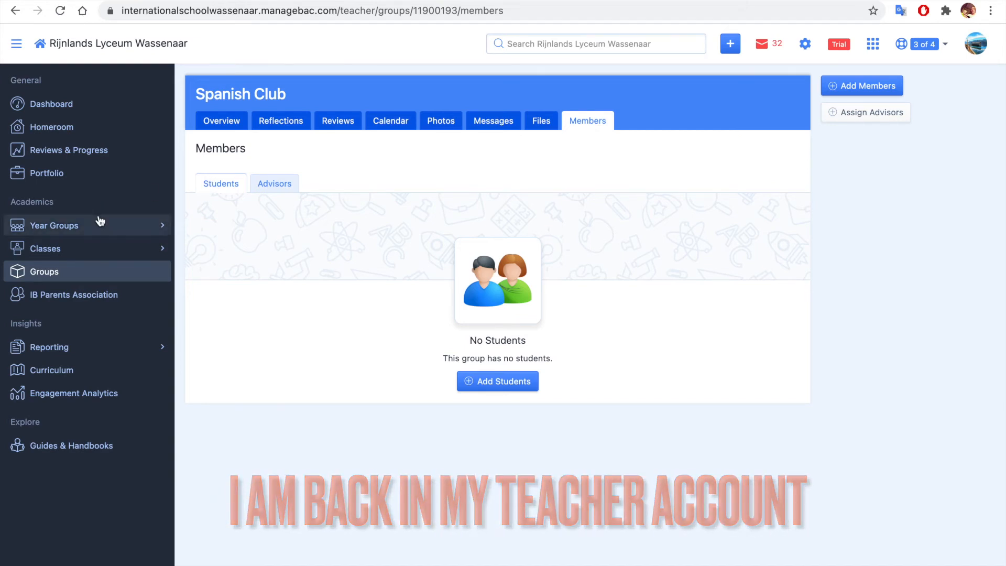
left_click(88, 275)
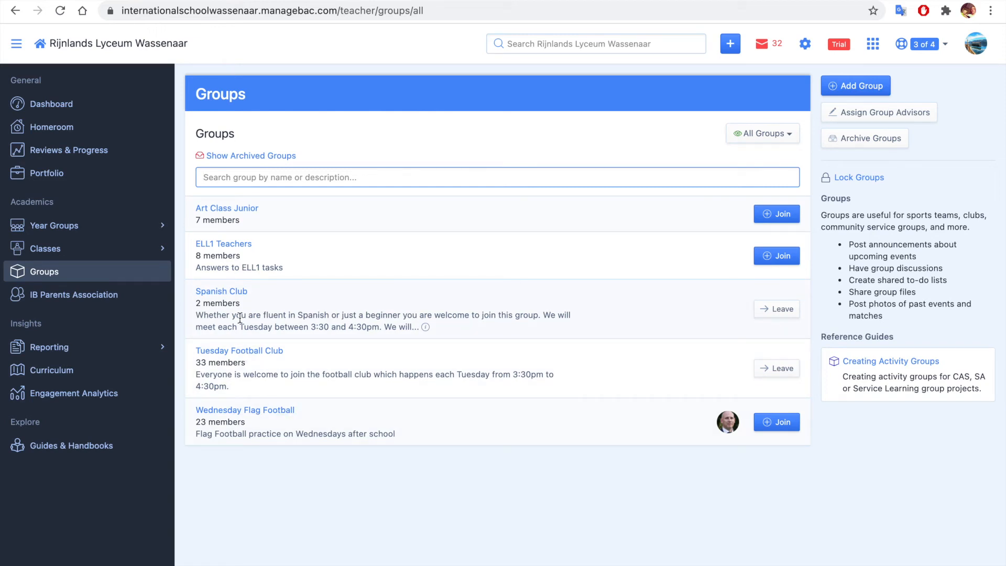
left_click(256, 351)
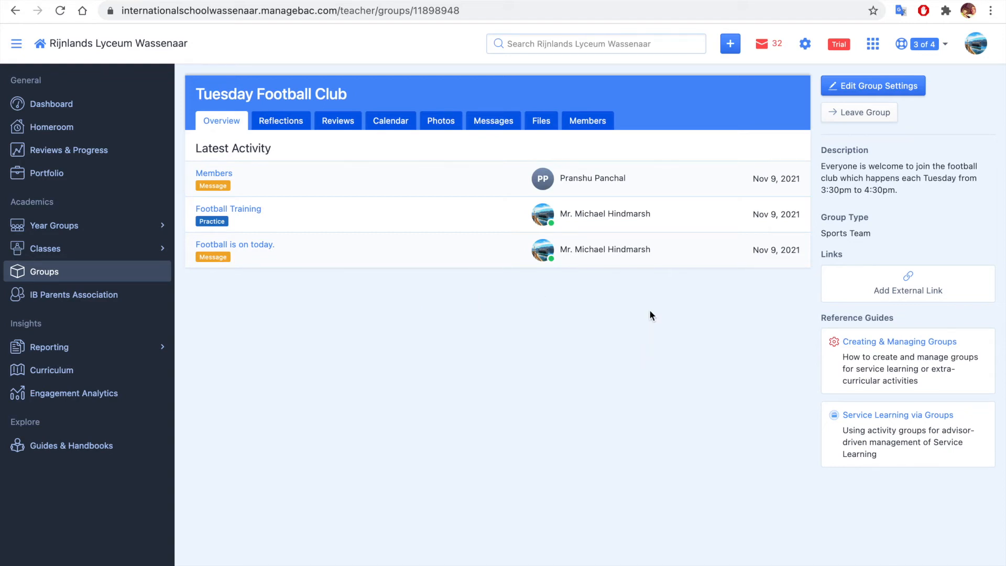
left_click(402, 122)
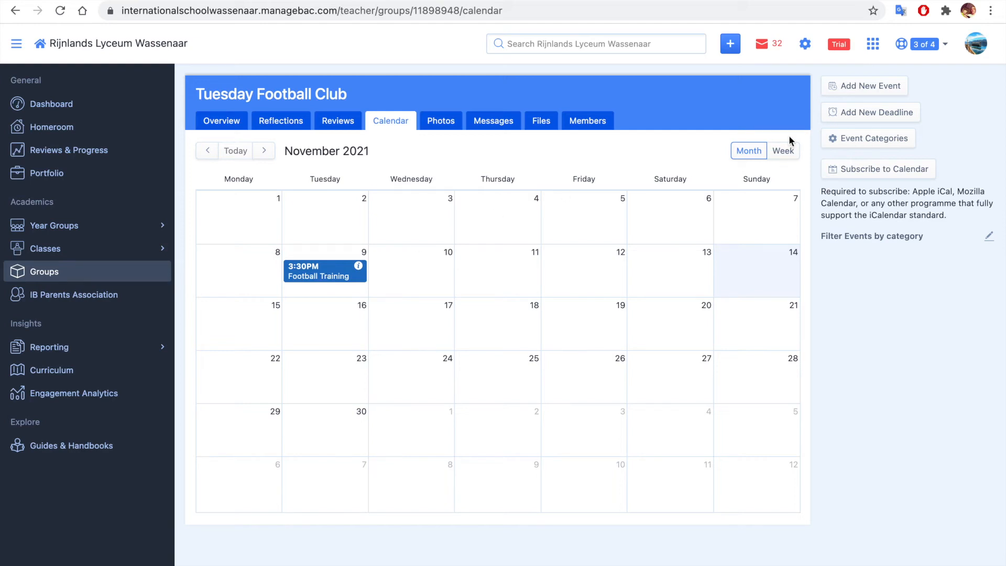
left_click(885, 87)
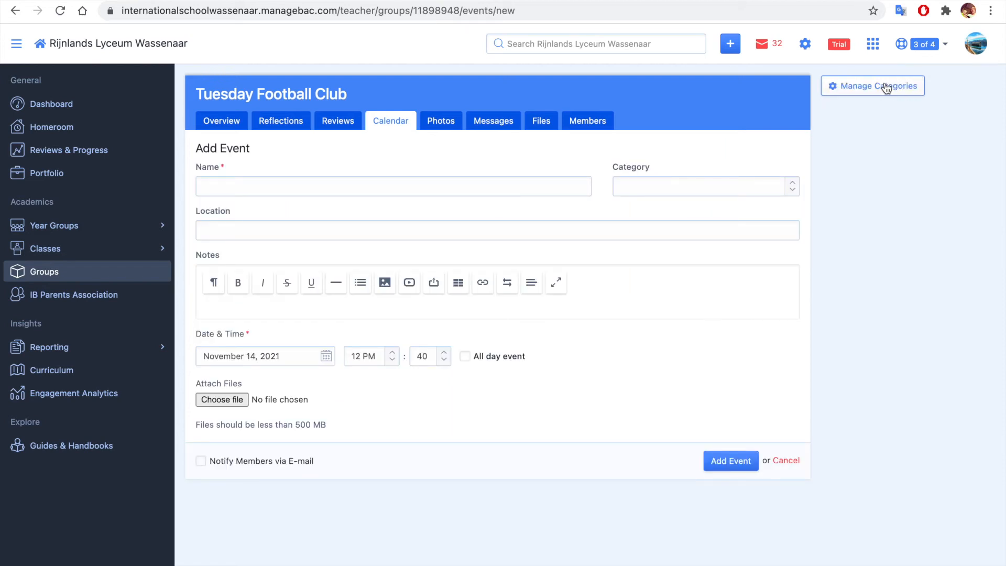
Name the event "Cancelled - Football training" and set its category to Practice
left_click(451, 182)
type("Ca")
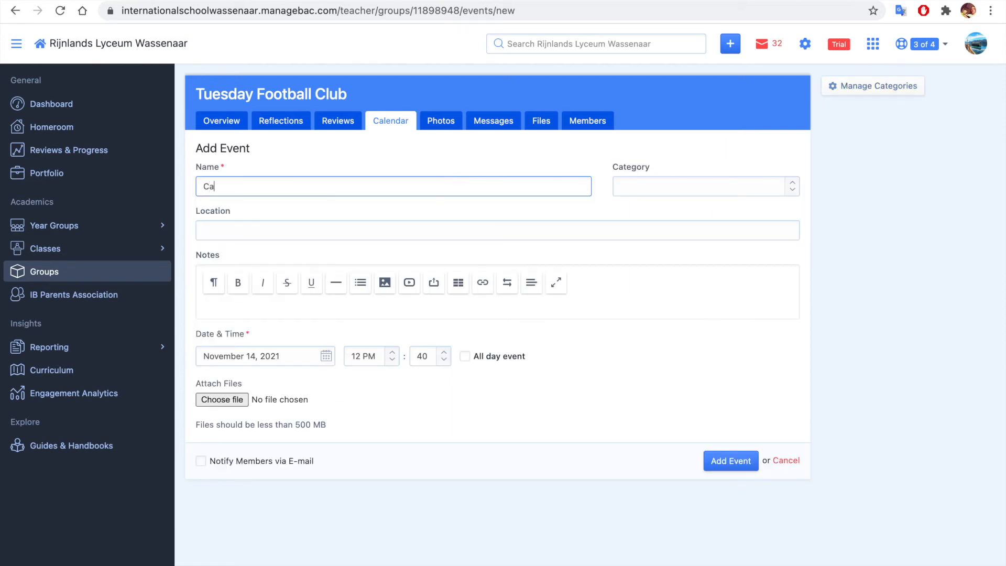
type("ncelled - Football training")
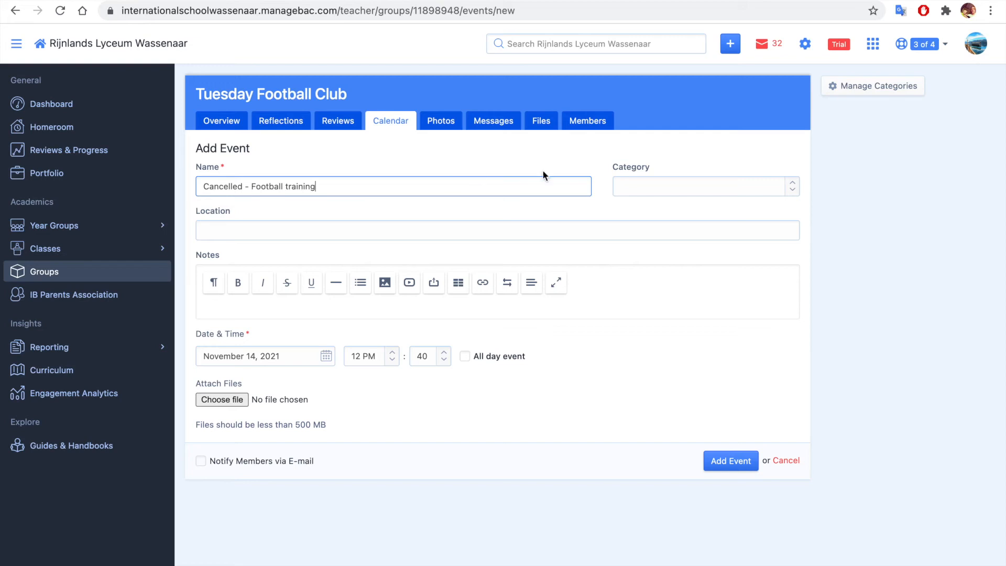
left_click(777, 195)
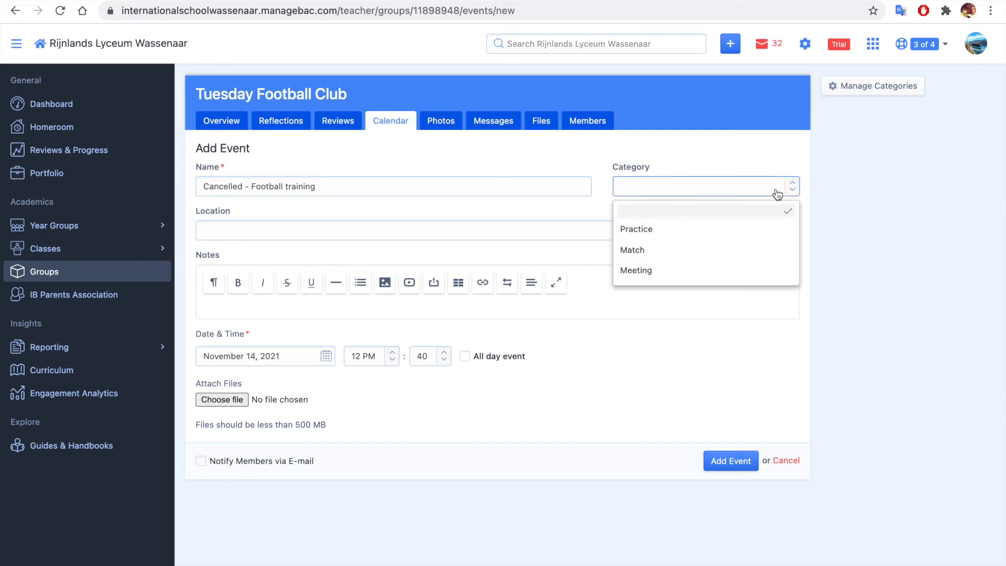
left_click(769, 238)
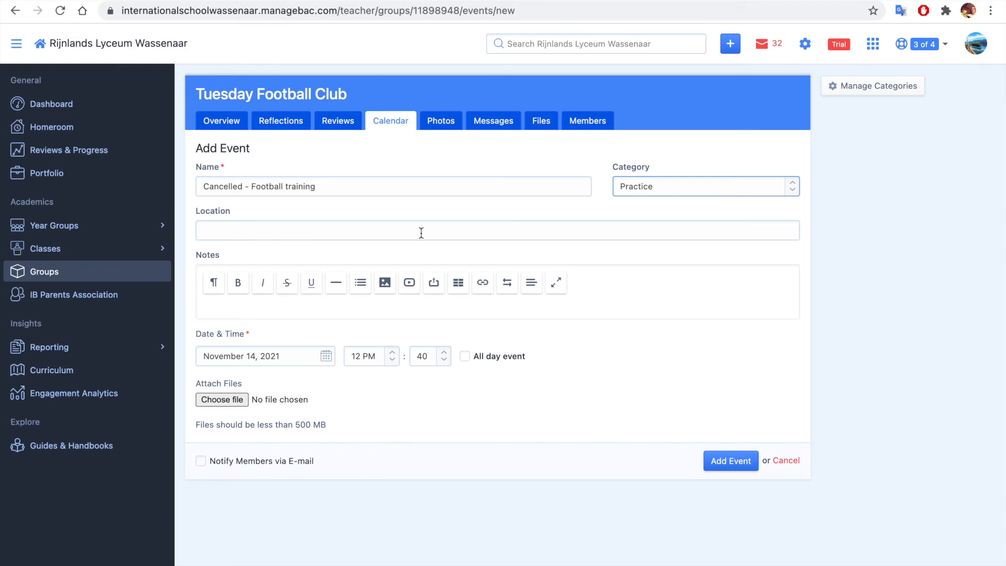
Add the event note "Sorry guys football will be cancelled this week but will be on again the following week"
scroll(537, 313, "down", 1)
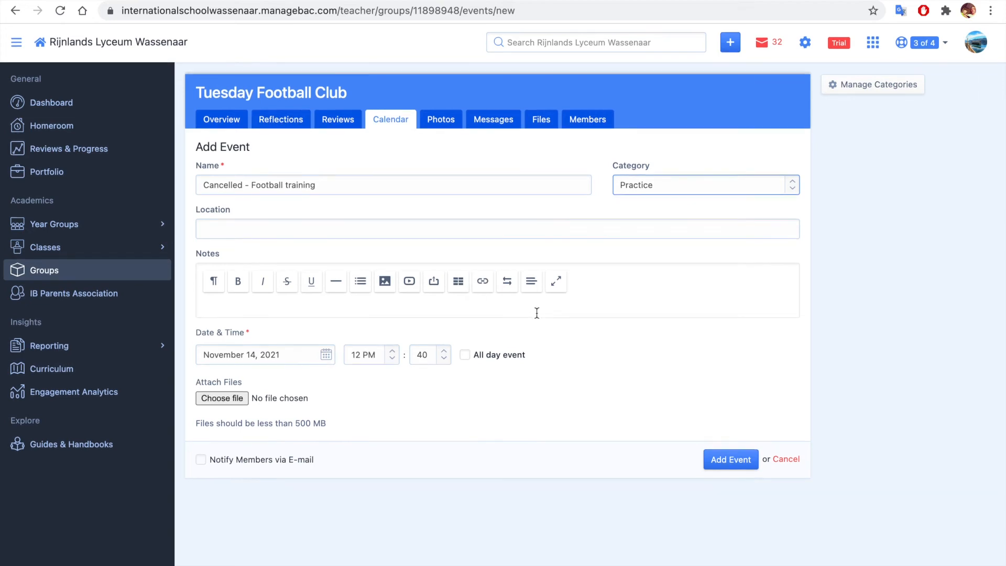
left_click(388, 306)
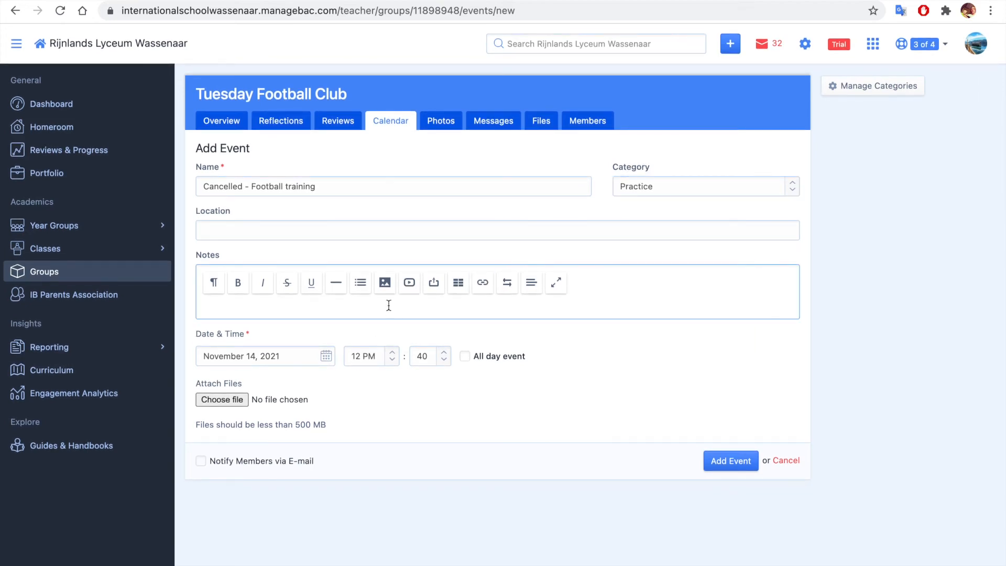
type("Sorry guys football will be cancelled this week but will be on again the following week")
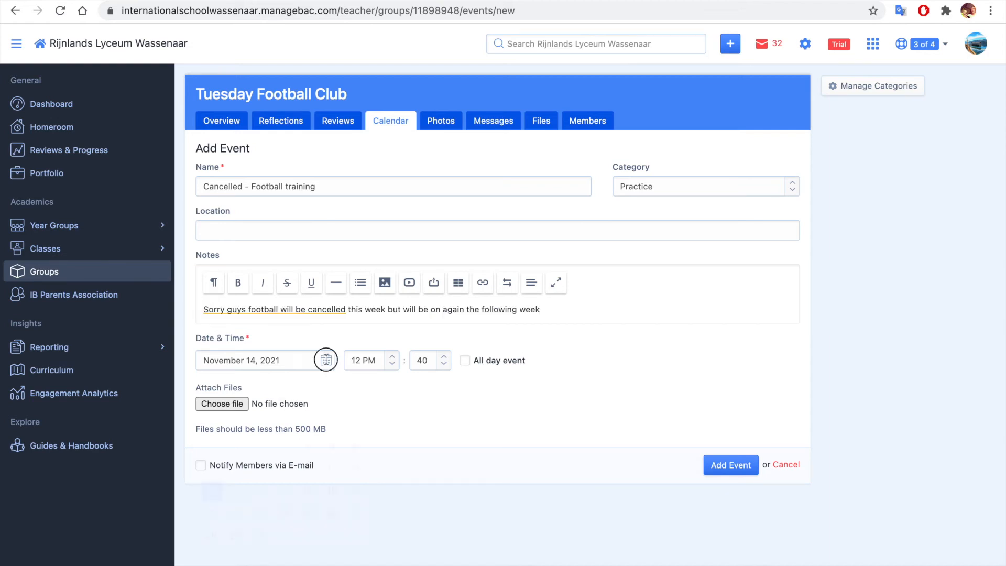
Set the event's date to November 16, 2021 and its start time to 3:30 PM
left_click(326, 356)
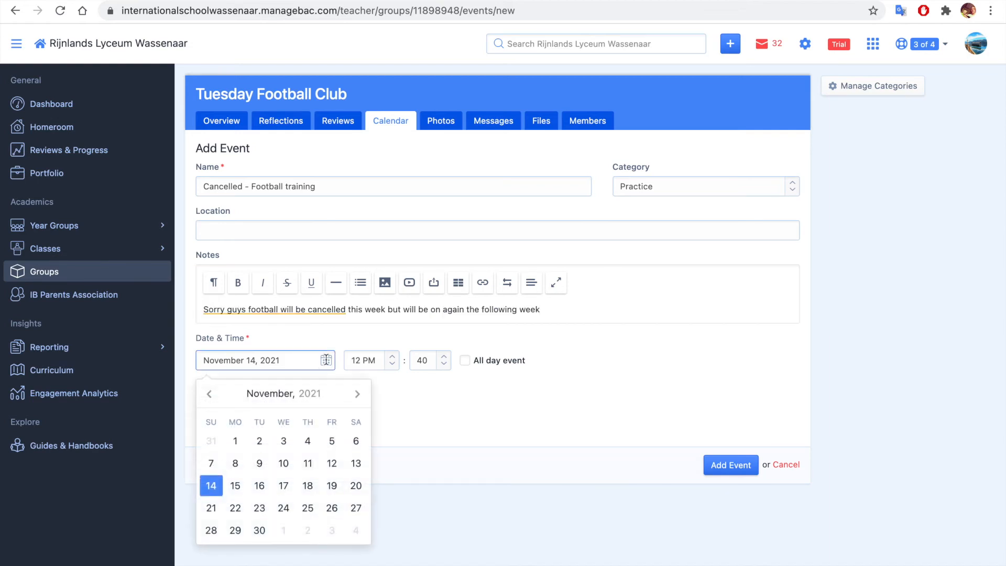
left_click(260, 489)
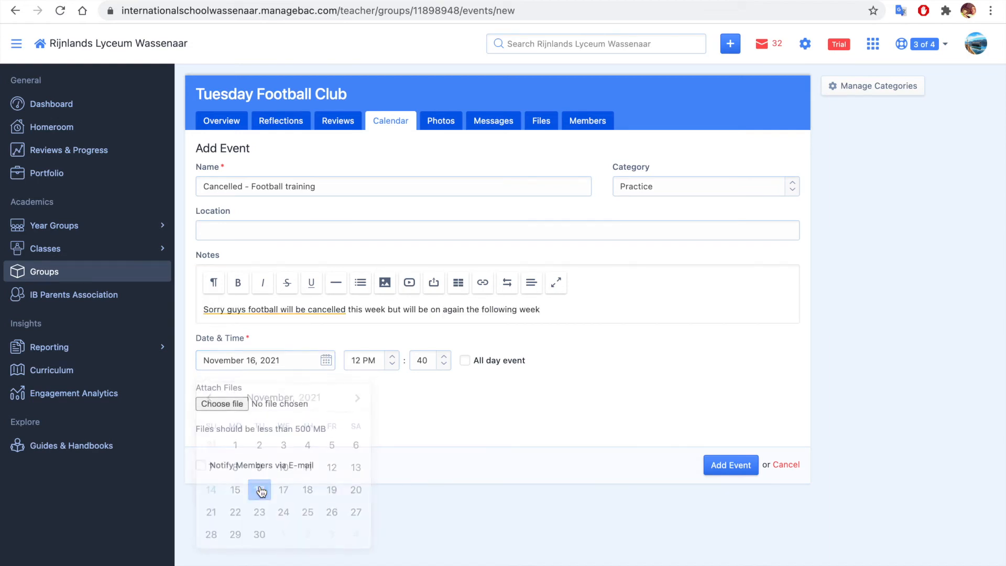
left_click(390, 362)
left_click(370, 486)
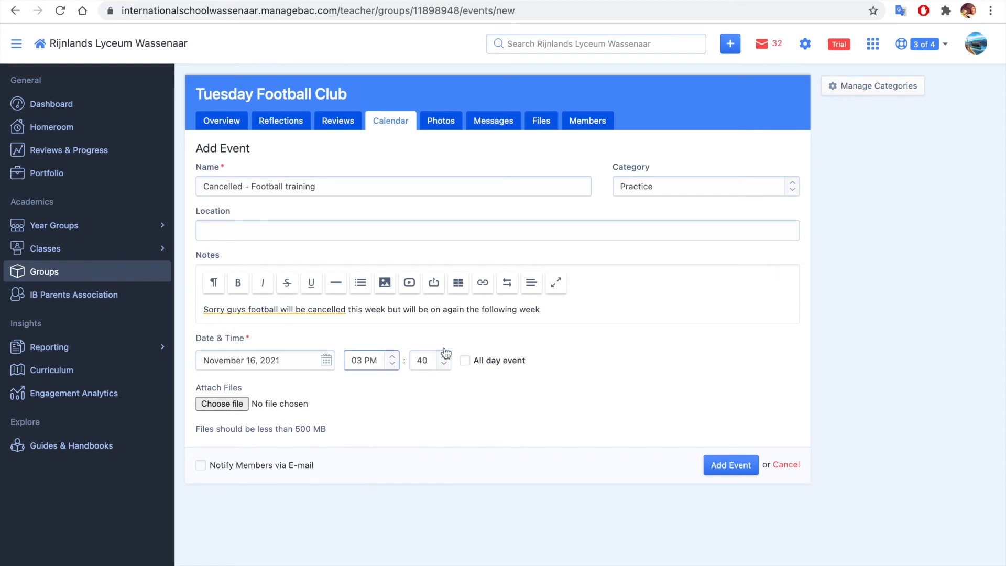
left_click(443, 361)
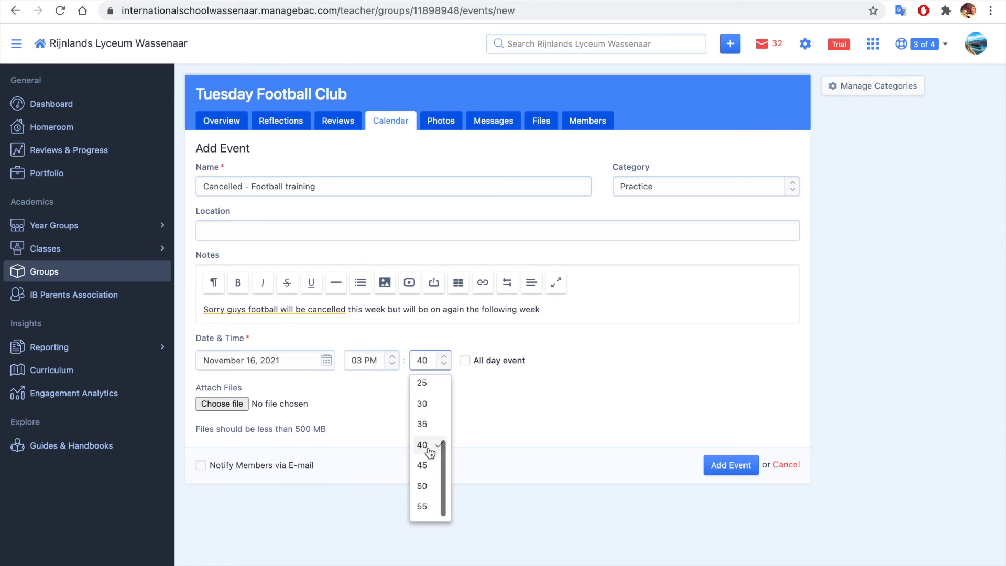
left_click(429, 409)
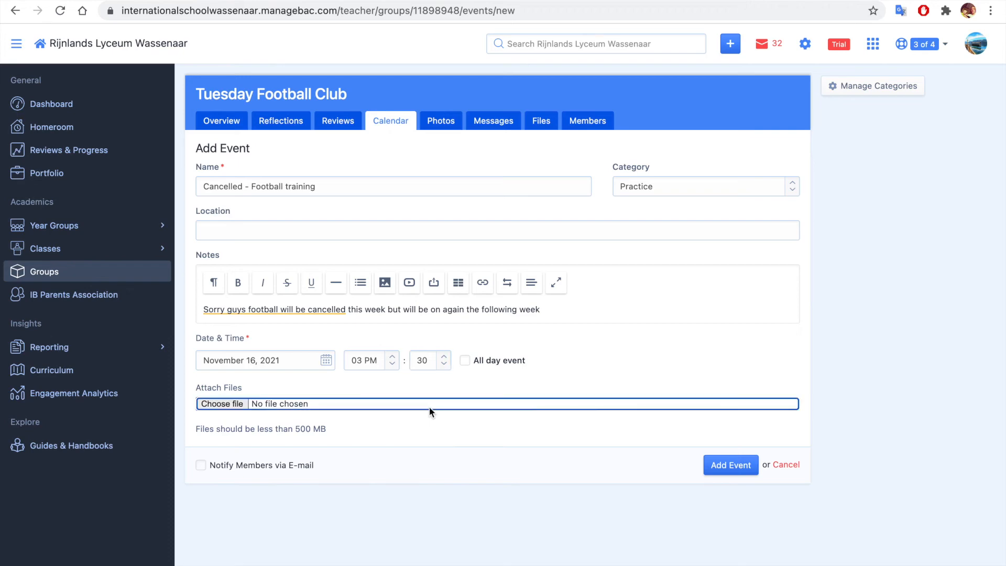
Turn on e-mail notification for members, leaving the event without an attachment, and add the event to the calendar
left_click(201, 465)
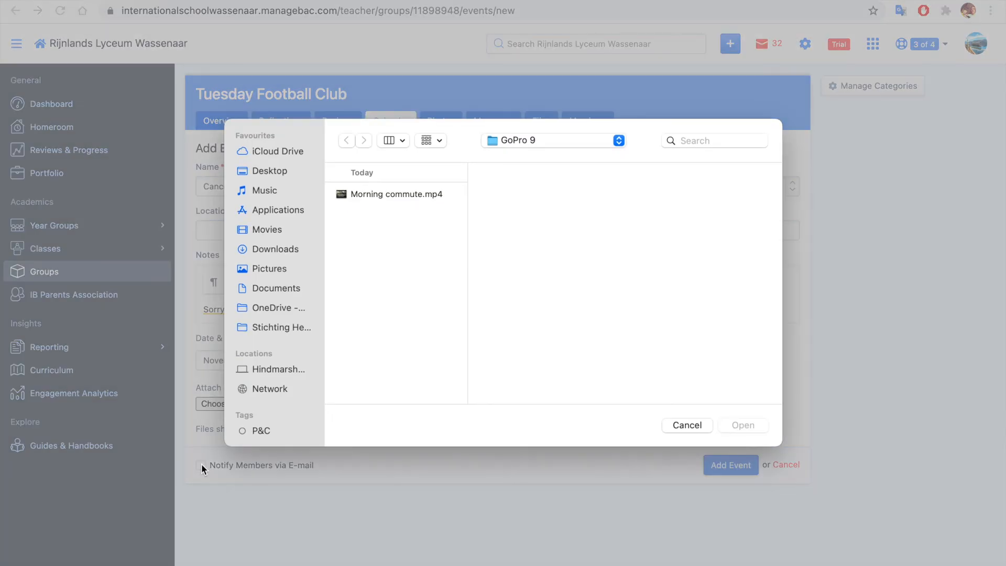
left_click(692, 426)
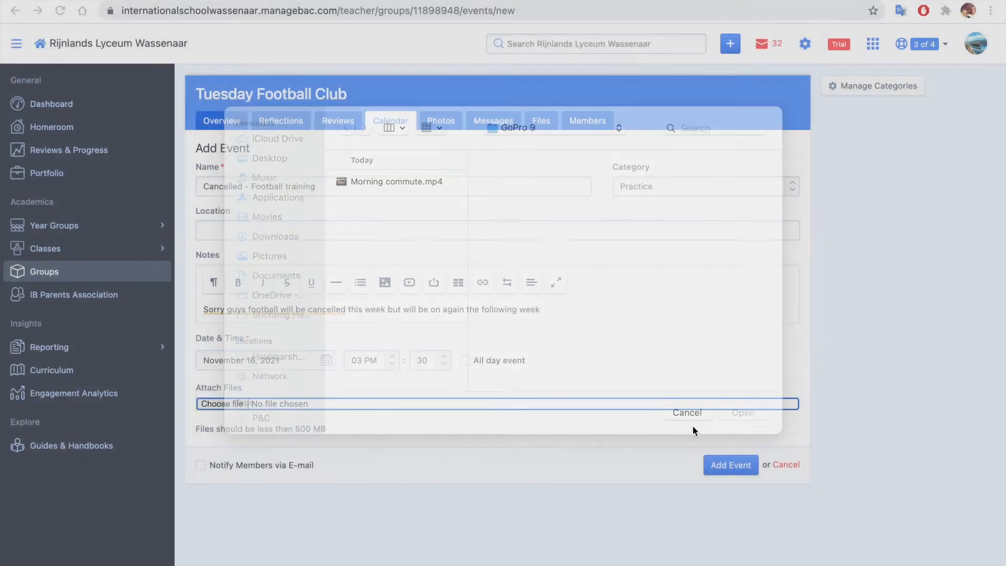
left_click(203, 466)
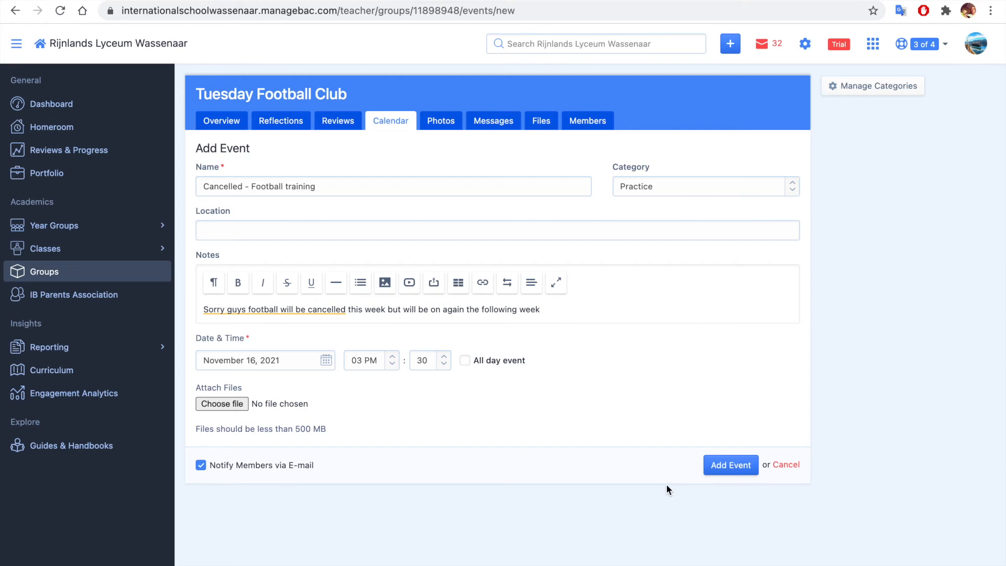
left_click(749, 467)
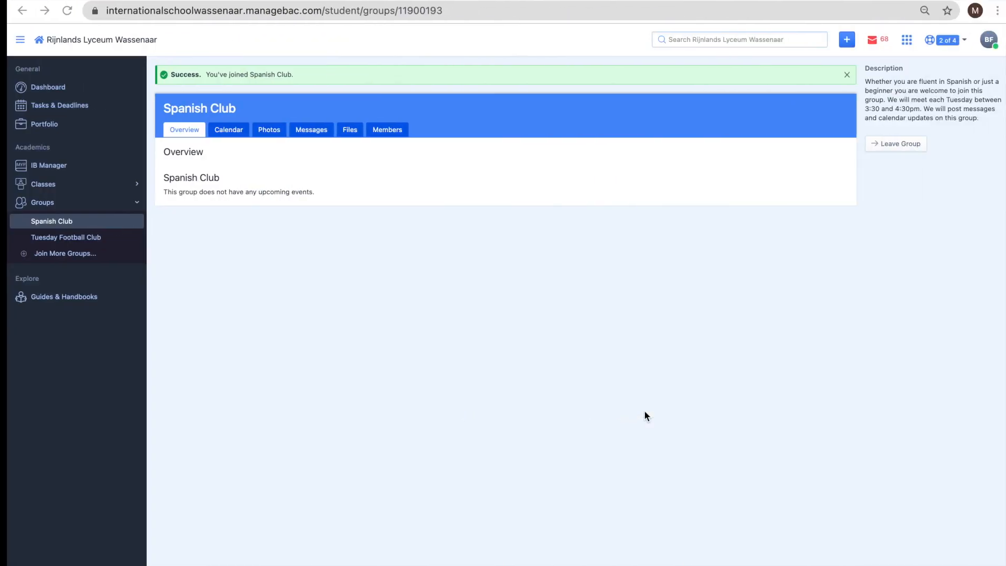
In the student account, view the cancelled training event's details in the Tuesday Football Club and go to the Dashboard
left_click(63, 238)
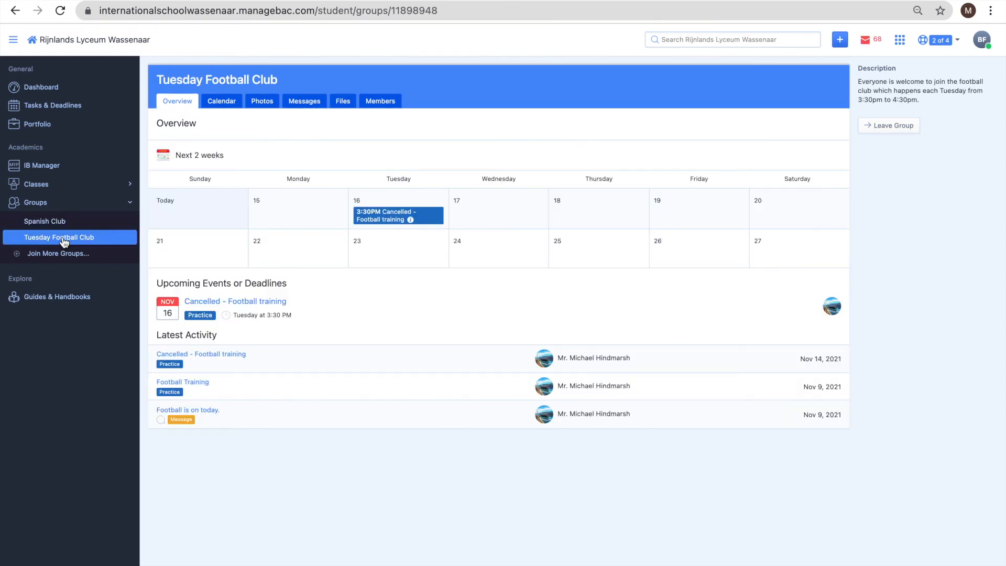
left_click(410, 220)
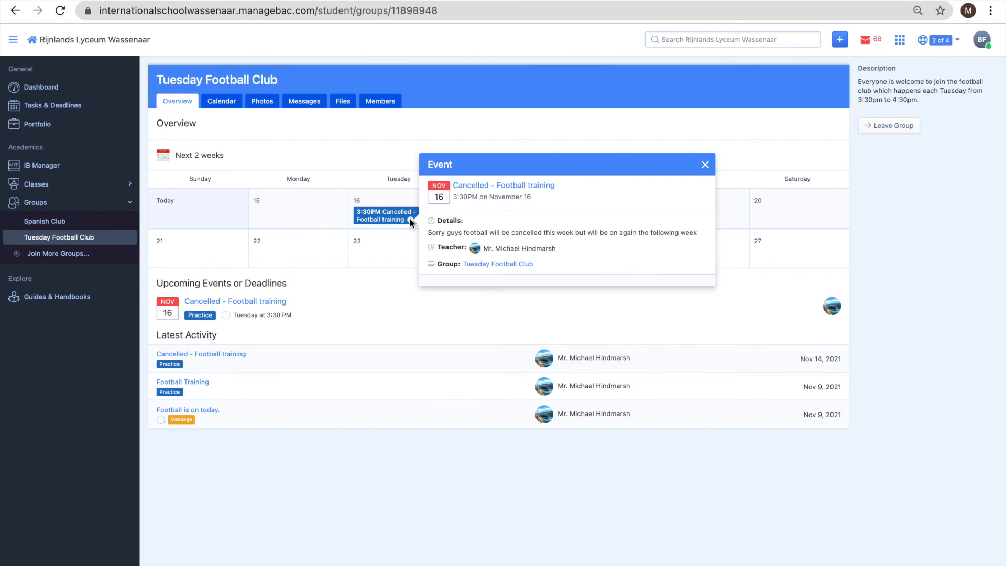
left_click(37, 92)
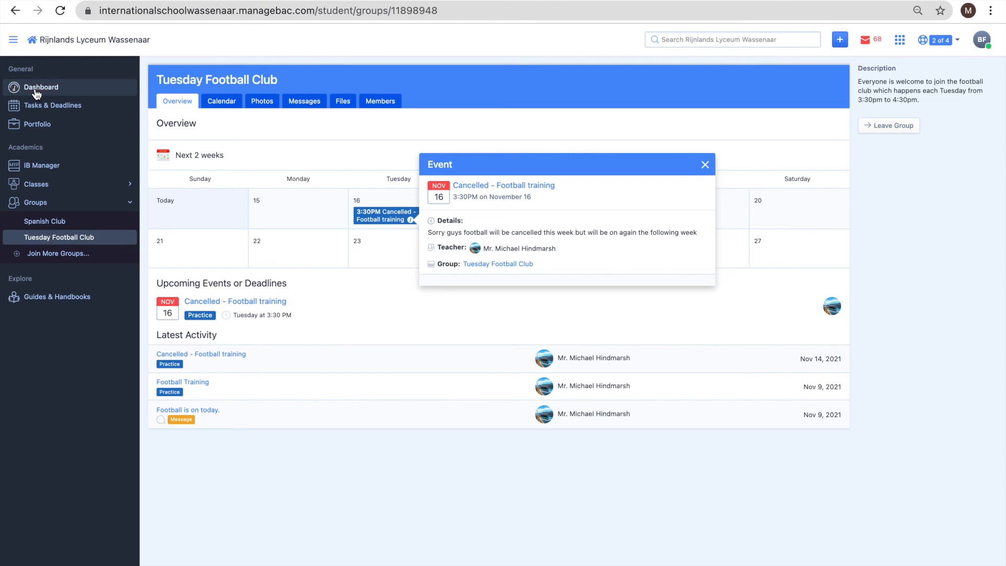